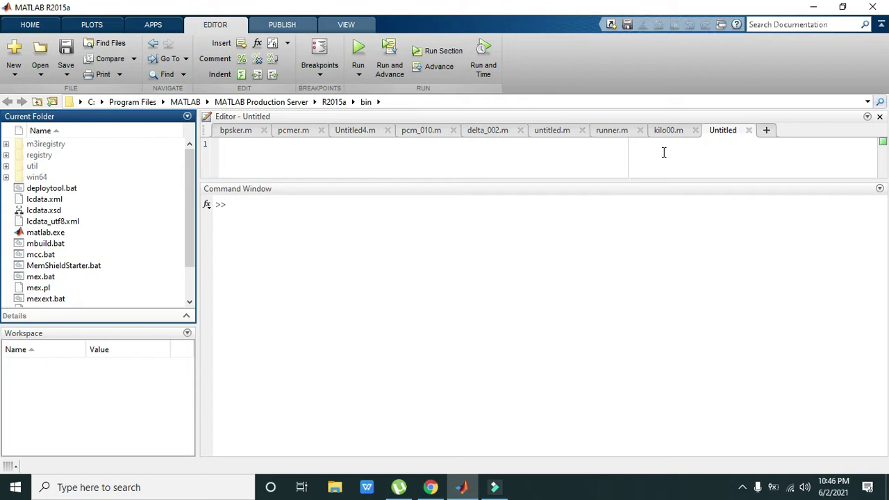
# Run webcamlist in the Command Window to check for connected webcams.
pyautogui.click(584, 205)
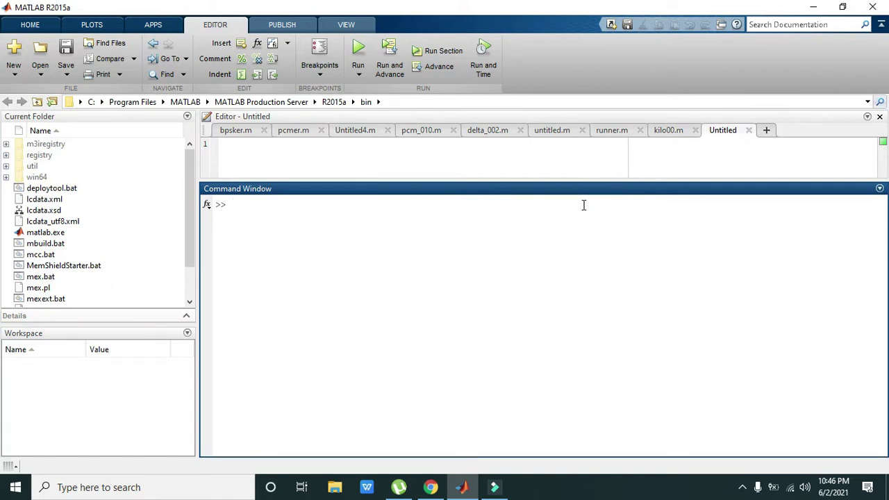
pyautogui.write('2')
pyautogui.press('BackSpace')
pyautogui.write('webcam1')
pyautogui.write('ist')
pyautogui.press('Return')
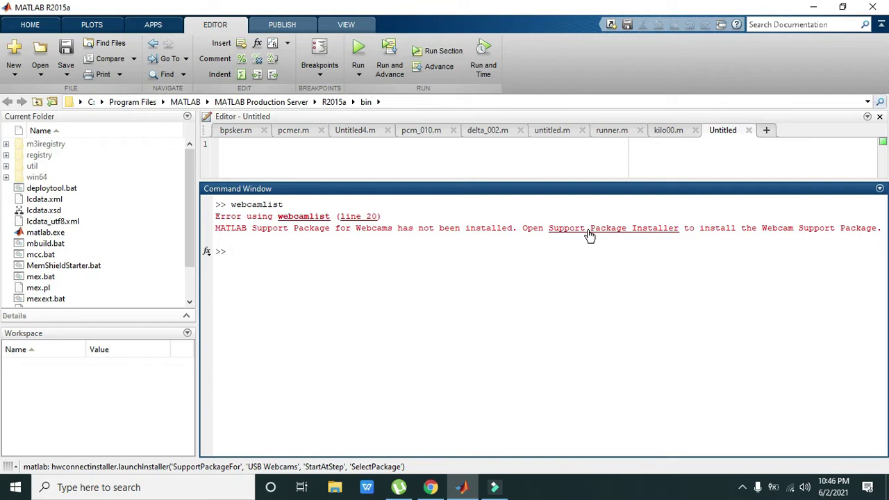
# Launch the Support Package Installer for USB Webcams and browse for its installation folder.
pyautogui.click(589, 235)
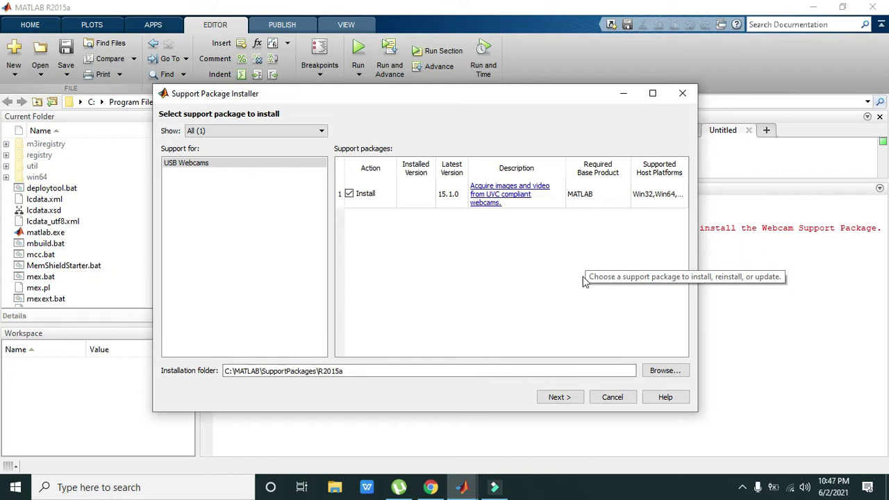
pyautogui.click(560, 398)
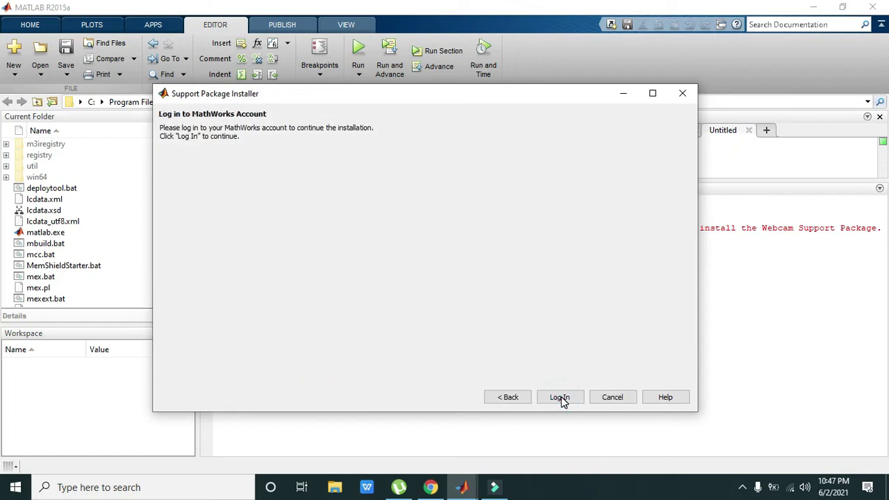
pyautogui.click(519, 398)
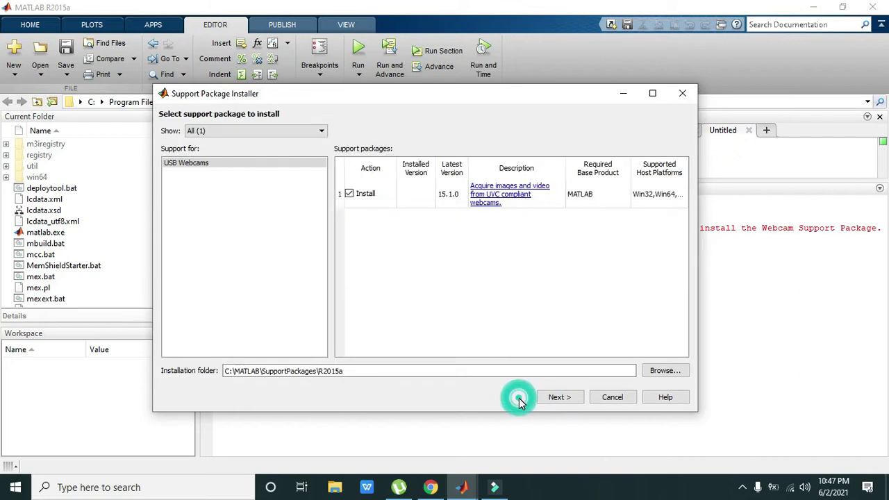
pyautogui.click(657, 371)
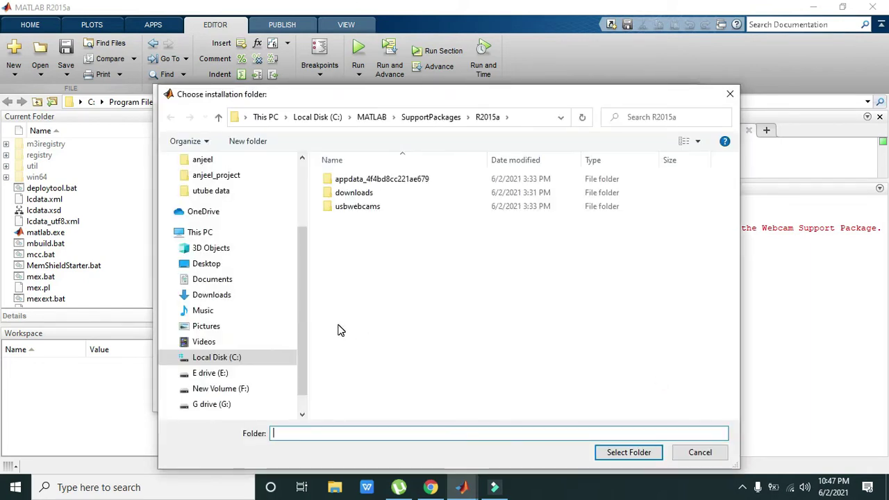
# Select C:\MATLAB\SupportPackages\R2015a as the folder, clearing the usbwebcams folder name.
pyautogui.doubleClick(341, 207)
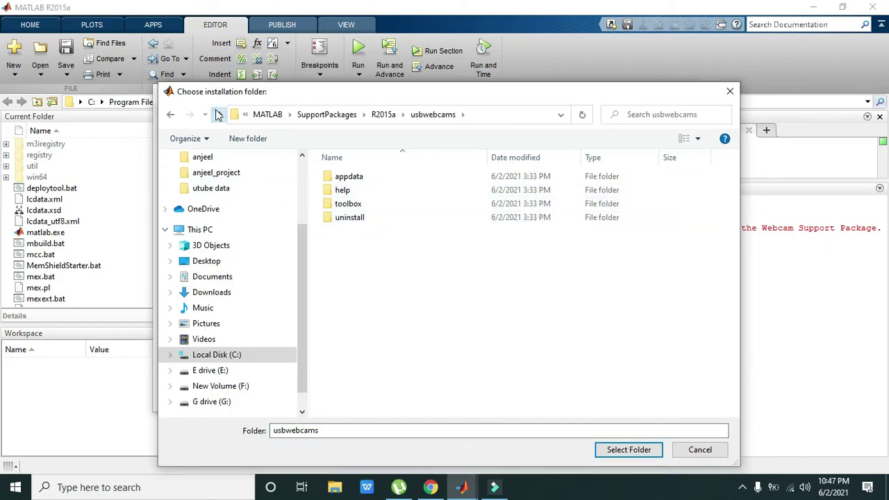
pyautogui.click(217, 115)
pyautogui.click(363, 210)
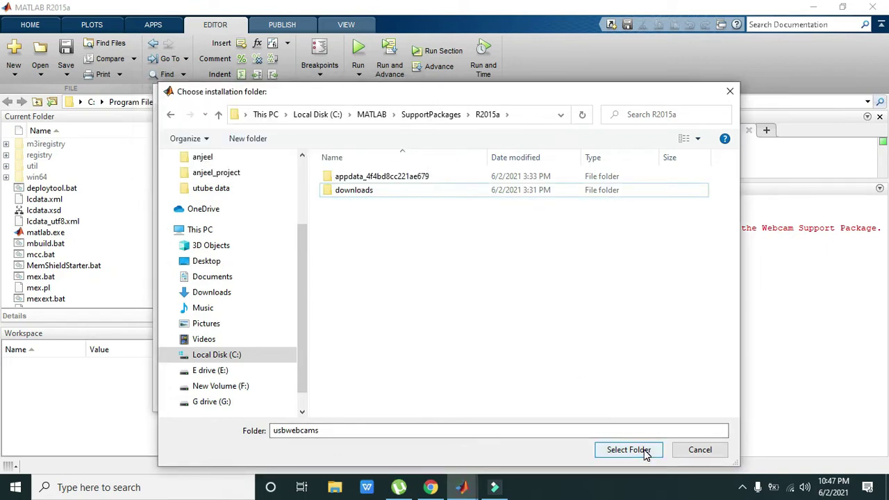
pyautogui.click(528, 427)
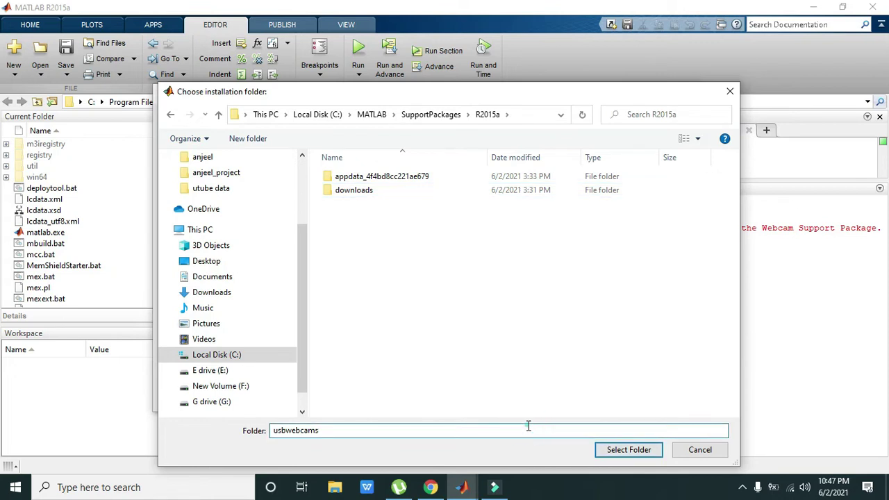
pyautogui.moveTo(528, 427); pyautogui.dragTo(185, 425)
pyautogui.press('BackSpace')
pyautogui.click(622, 447)
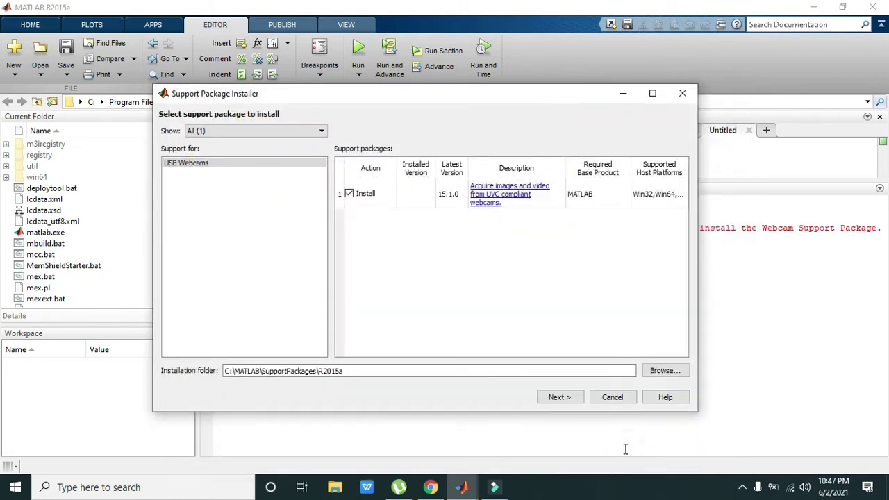
# Advance to the MathWorks account login and enter the account e-mail address and password.
pyautogui.click(560, 398)
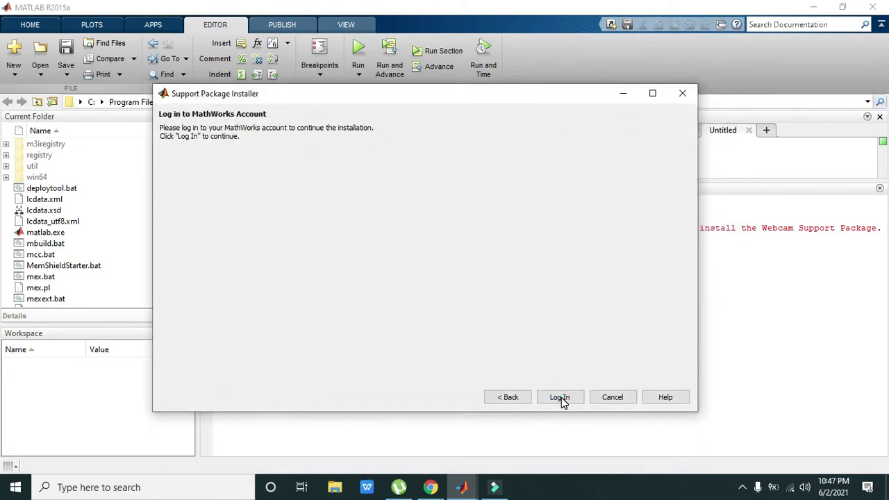
pyautogui.click(562, 398)
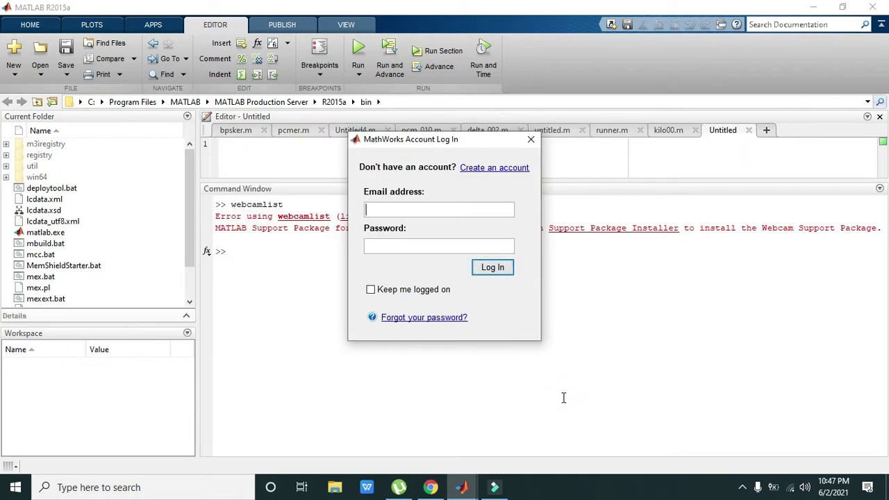
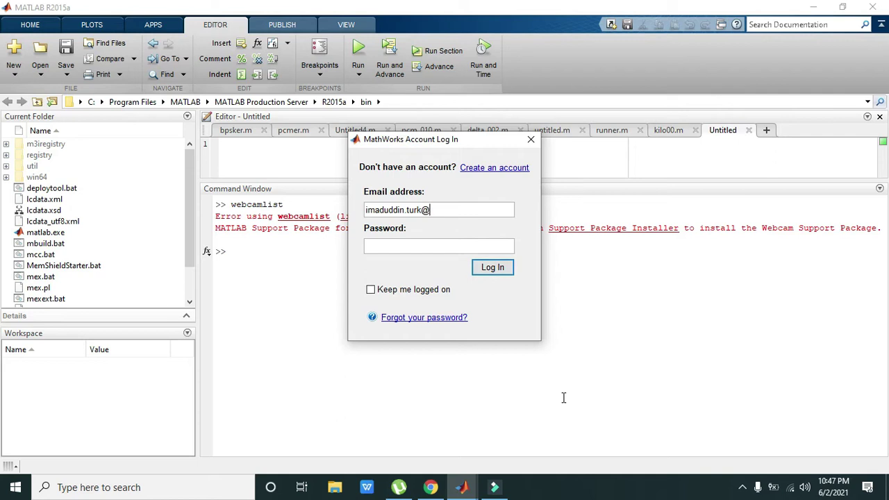
pyautogui.click(480, 249)
pyautogui.write('********')
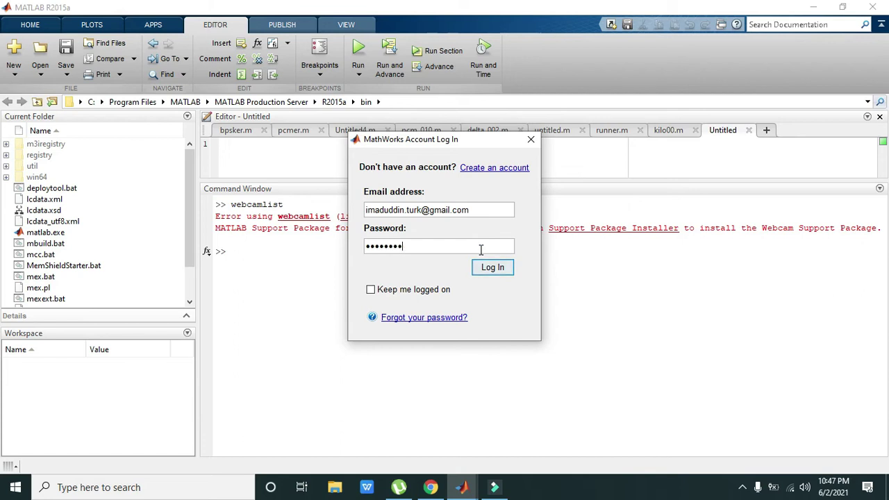
pyautogui.write('***')
# Log in, accept the license, install the USB Webcams package, and close the help window.
pyautogui.click(493, 271)
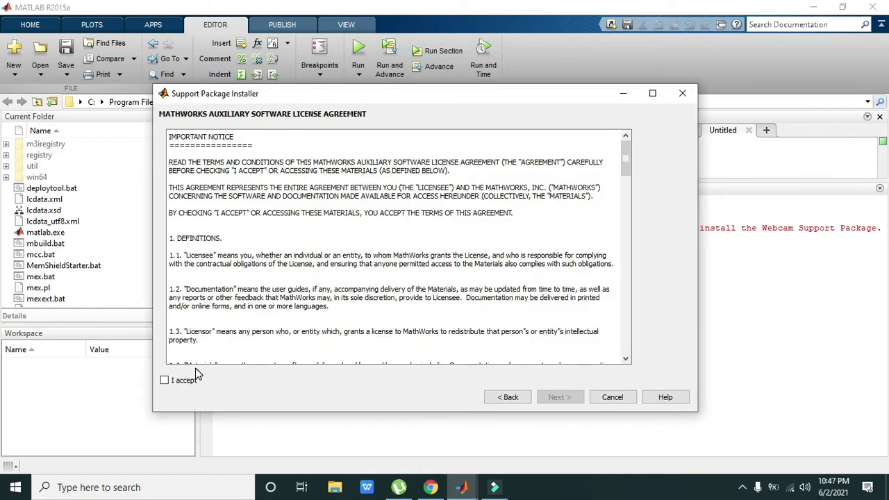
pyautogui.click(182, 381)
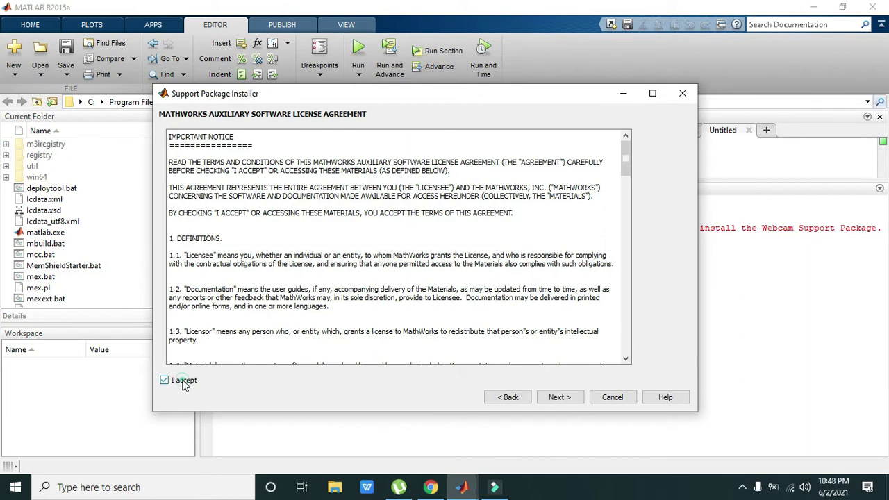
pyautogui.click(564, 397)
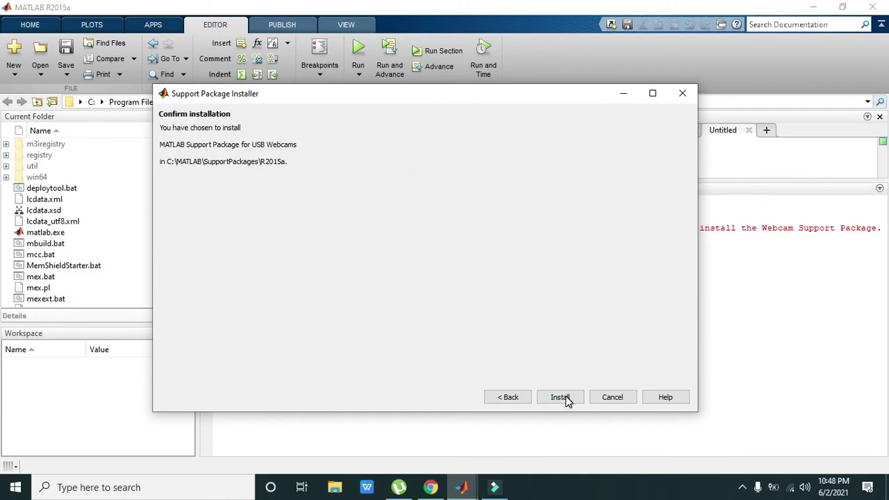
pyautogui.click(567, 399)
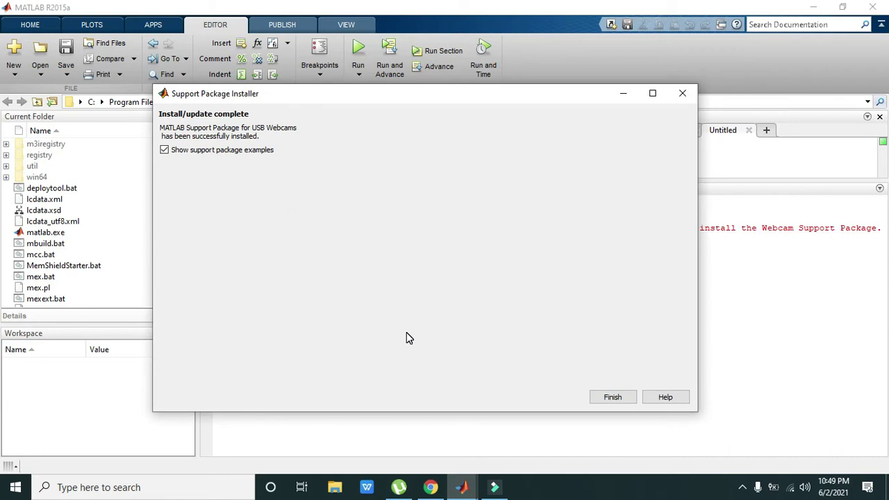
pyautogui.click(610, 401)
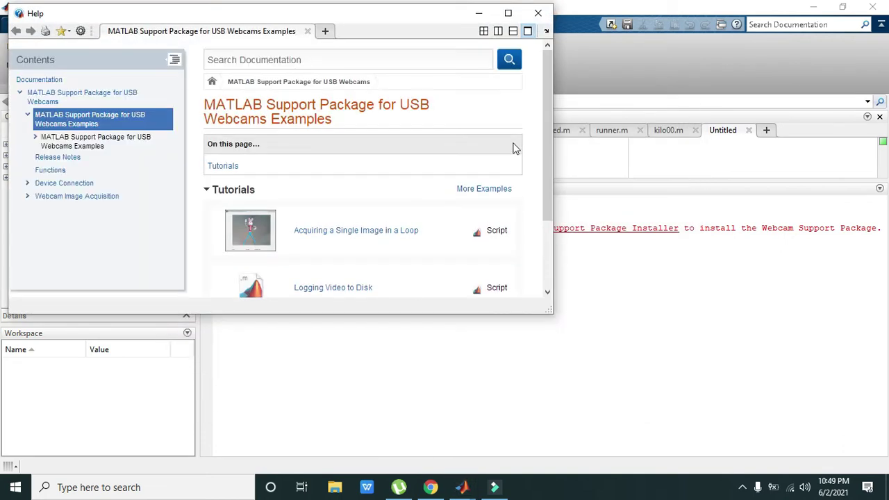
pyautogui.click(535, 14)
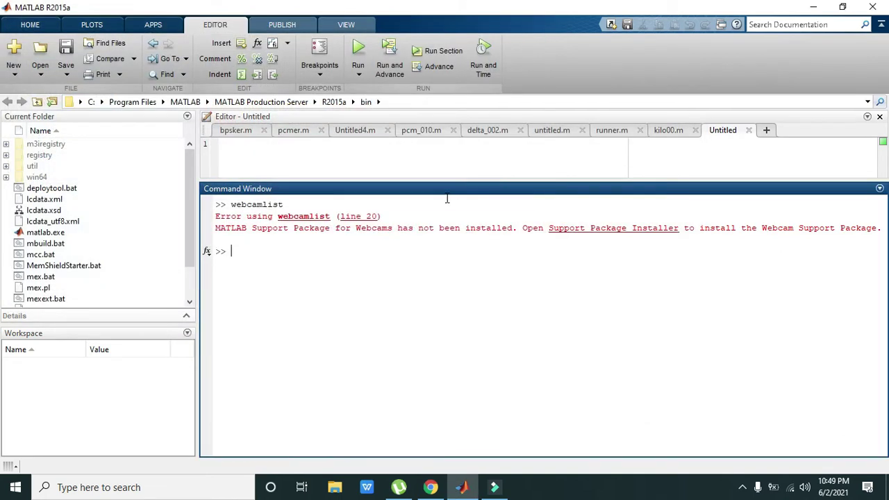
# Rerun webcamlist to show Integrated Camera, then connect to it with cam=webcam.
pyautogui.press('Up')
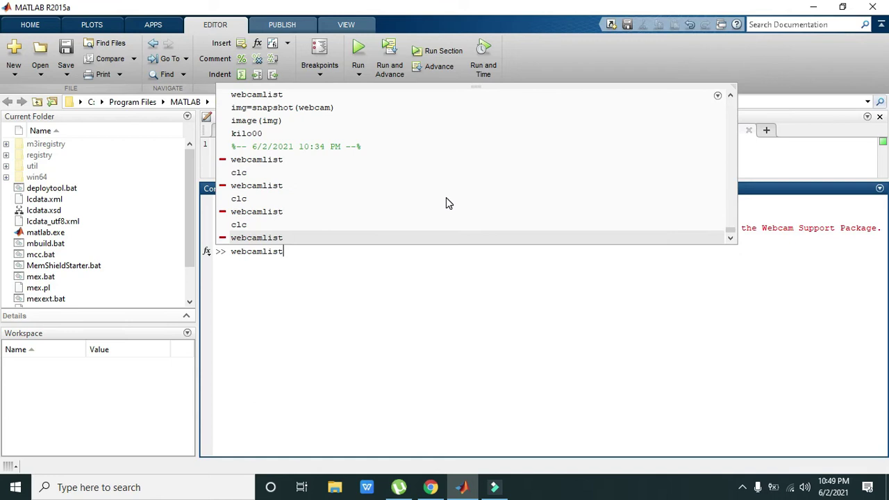
pyautogui.press('Return')
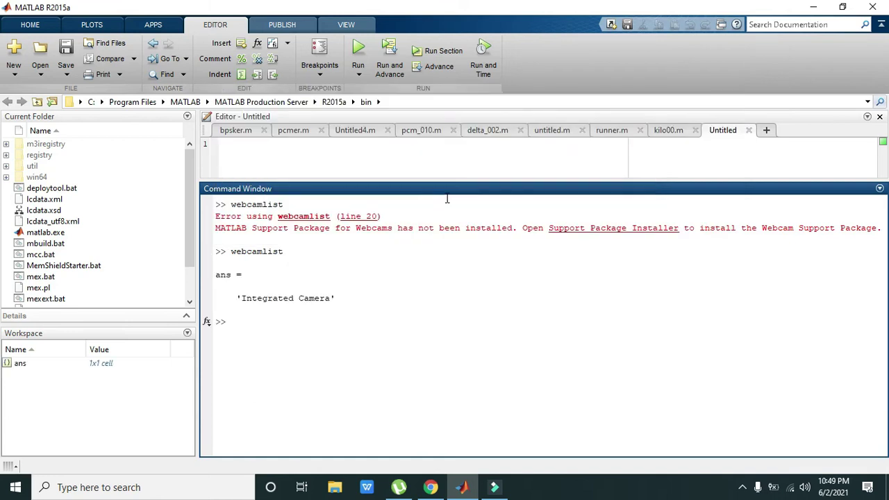
pyautogui.write('cam=webcam')
pyautogui.press('Return')
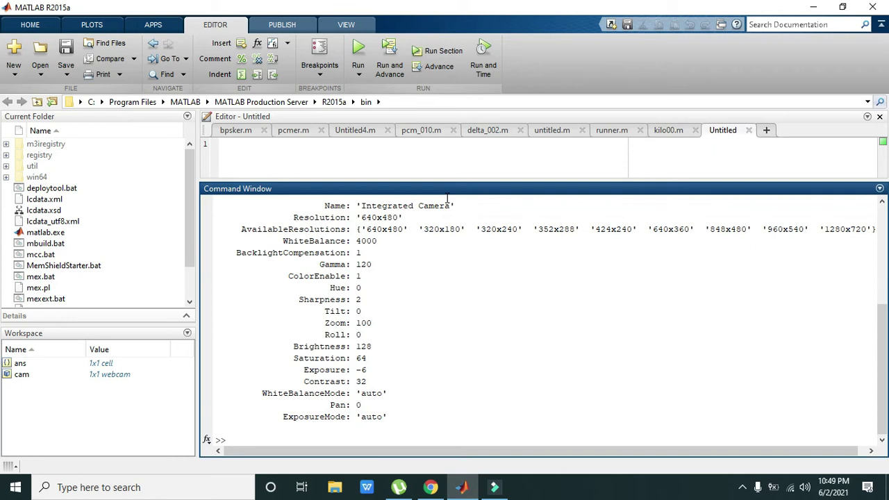
pyautogui.write('img=snapshot')
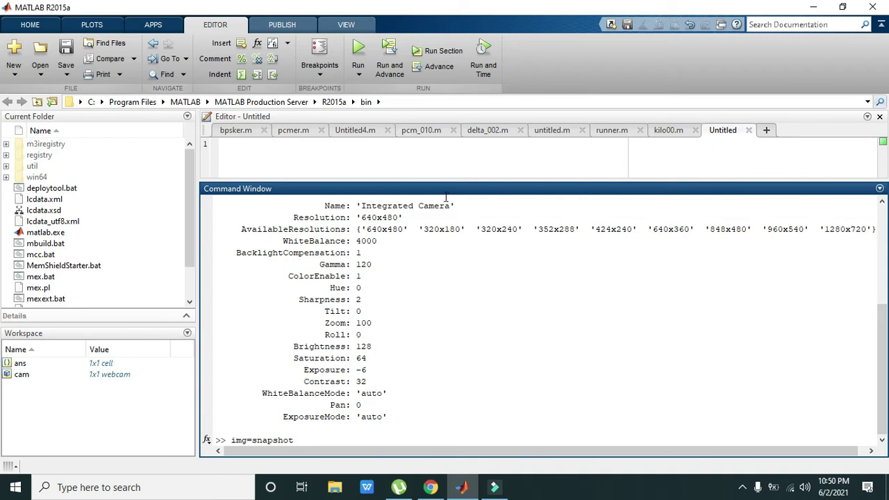
# Run img=snapshot(cam) to capture a 480x640x3 uint8 frame, then type image(img).
pyautogui.click(257, 440)
pyautogui.click(311, 440)
pyautogui.write('(cam)')
pyautogui.doubleClick(271, 439)
pyautogui.doubleClick(307, 440)
pyautogui.doubleClick(241, 440)
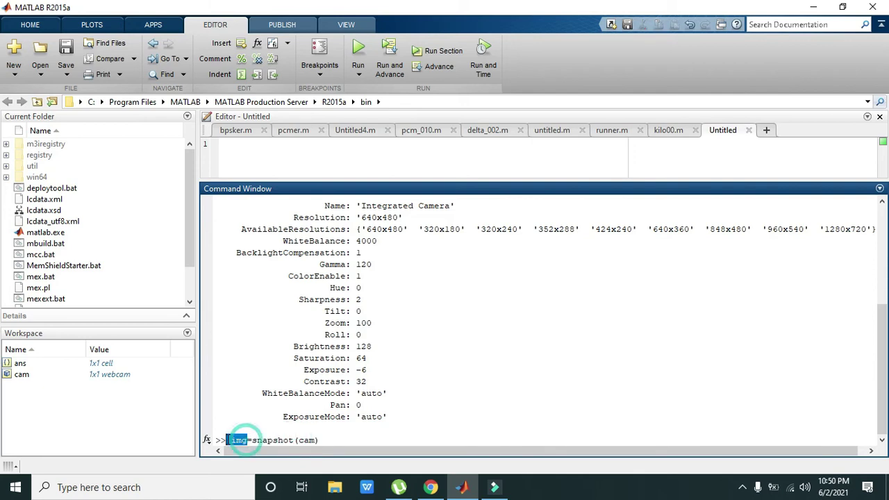
pyautogui.click(323, 441)
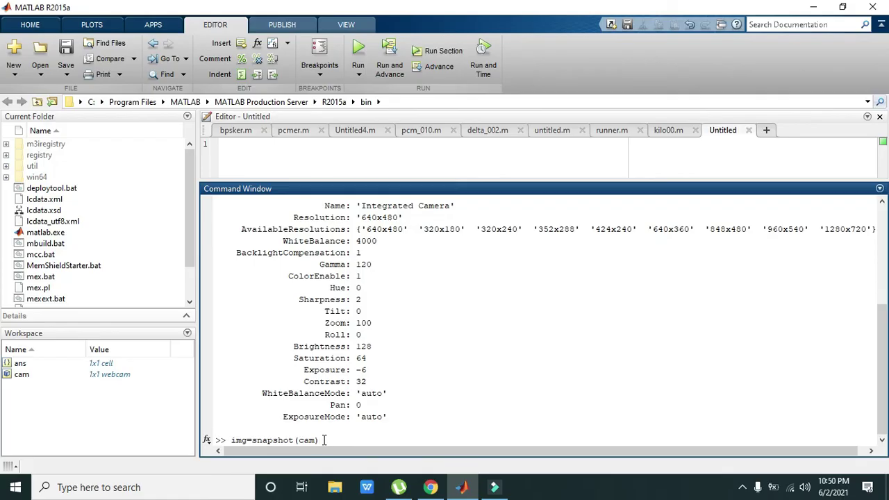
pyautogui.press('Return')
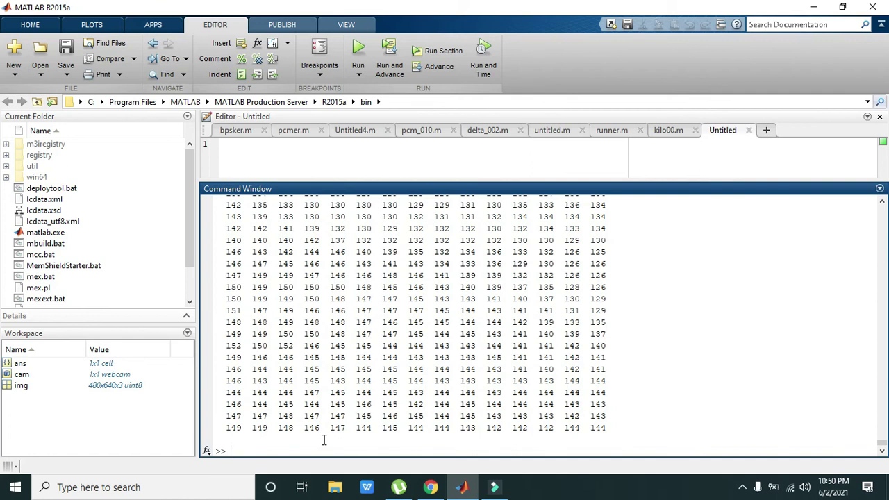
pyautogui.write('image')
pyautogui.write('()')
pyautogui.write('img')
# Run image(img) to display the snapshot in Figure 1, then minimize the figure.
pyautogui.moveTo(279, 451); pyautogui.dragTo(262, 452)
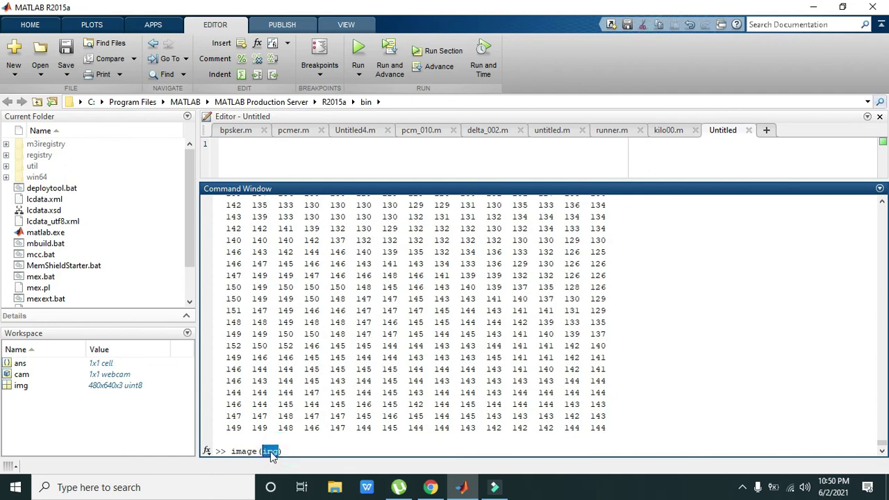
pyautogui.click(289, 451)
pyautogui.press('Return')
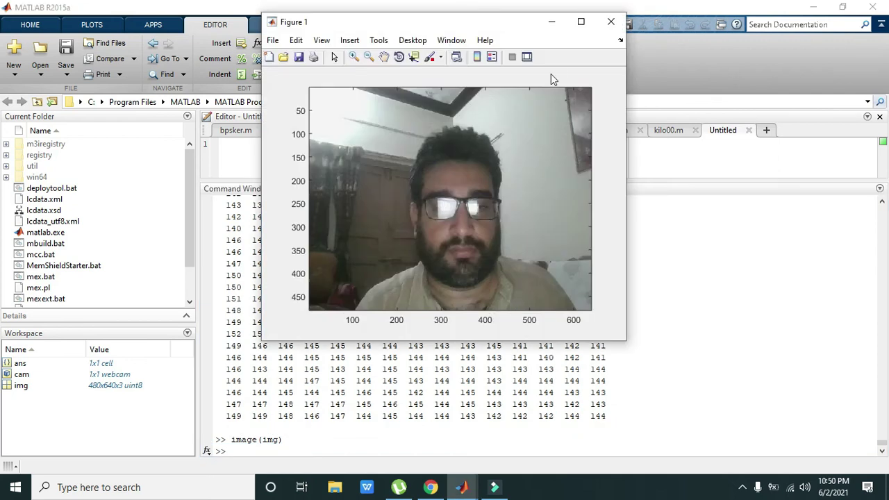
pyautogui.click(553, 23)
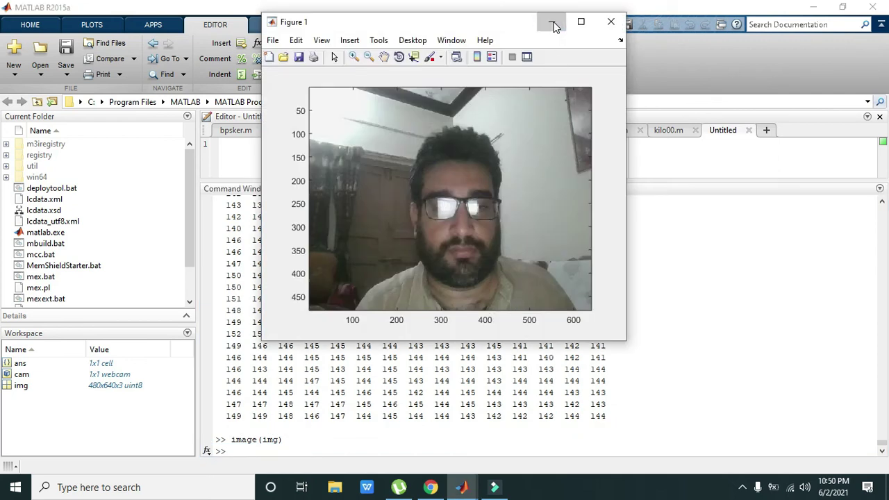
pyautogui.click(555, 26)
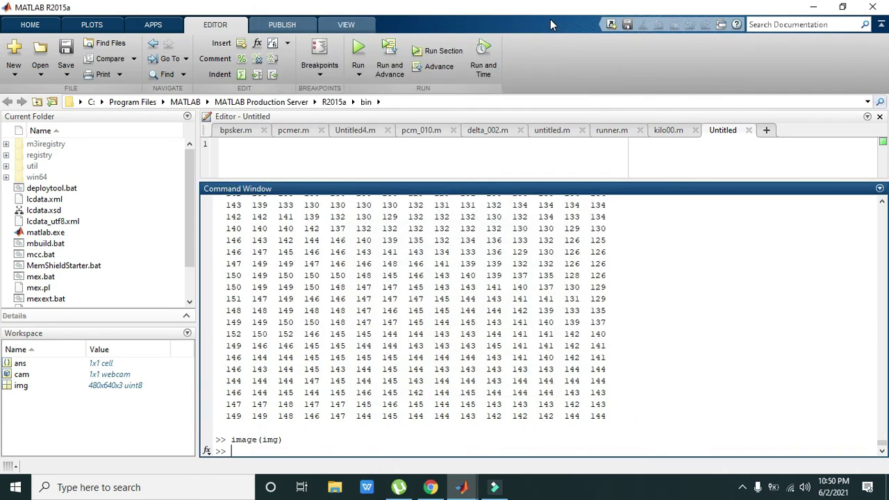
pyautogui.click(295, 449)
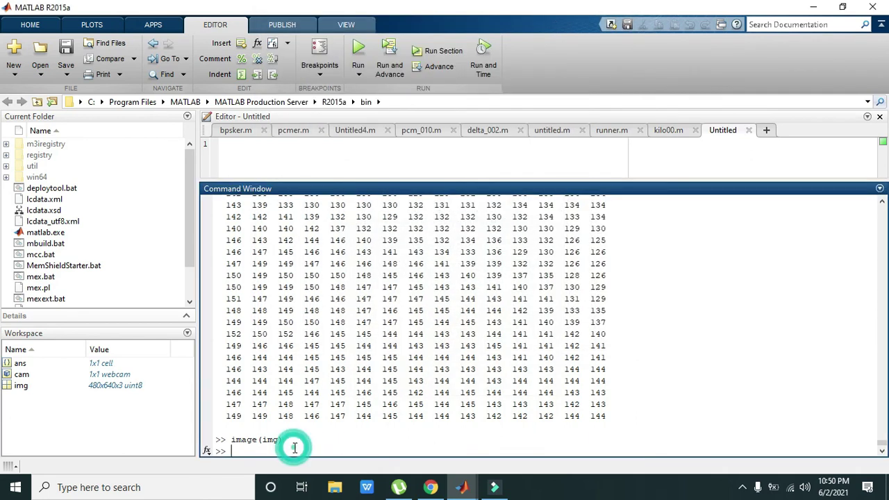